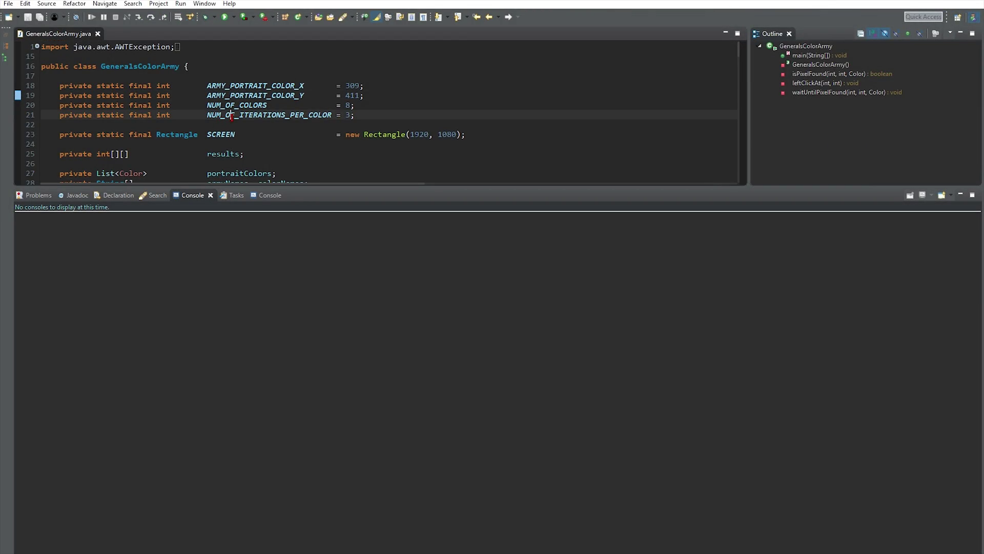
Step: Highlight the NUM_OF_ITERATIONS_PER_COLOR constant and run the GeneralsColorArmy Java program
click(231, 115)
click(351, 117)
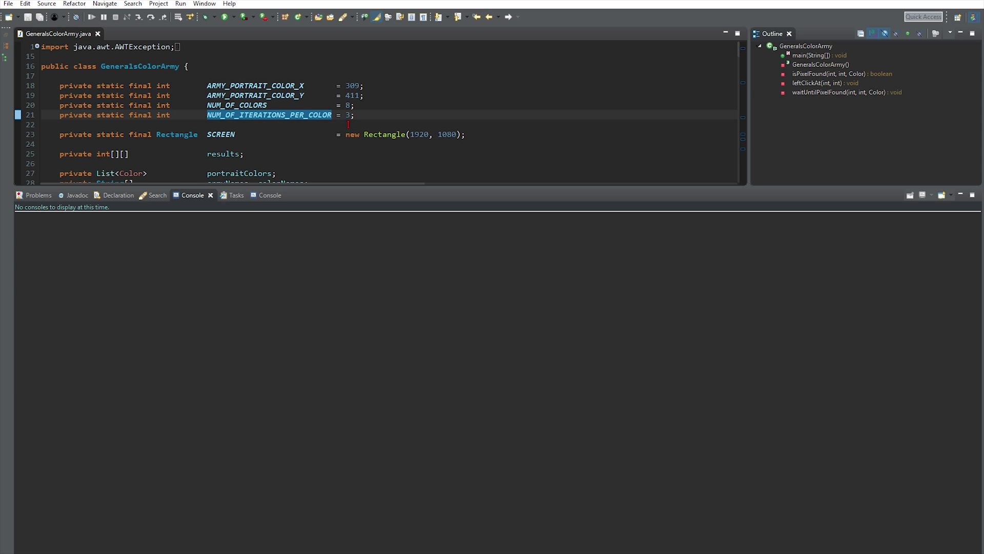
click(224, 17)
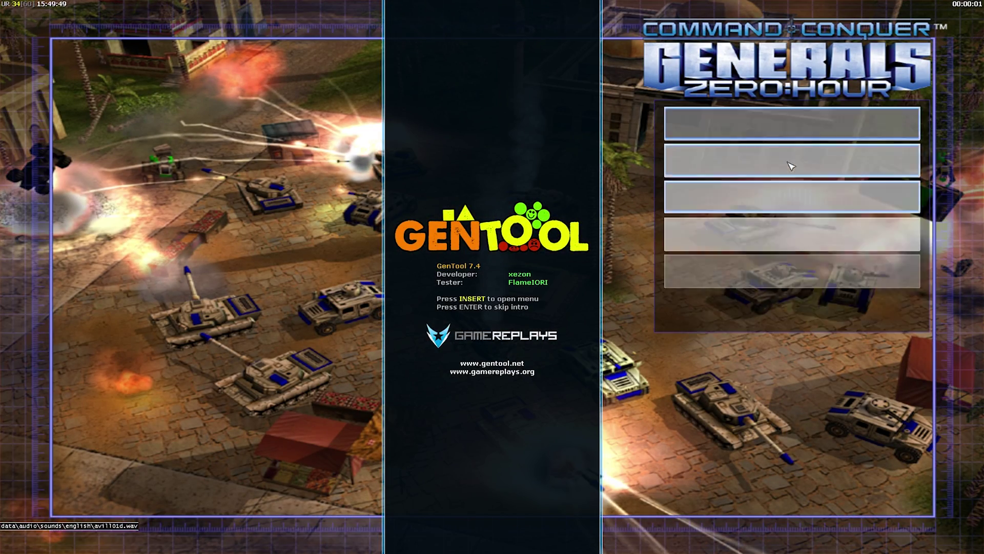
Step: Switch to Generals Zero Hour, create a network game with a Hard Army in the second player slot, and start the match
click(791, 164)
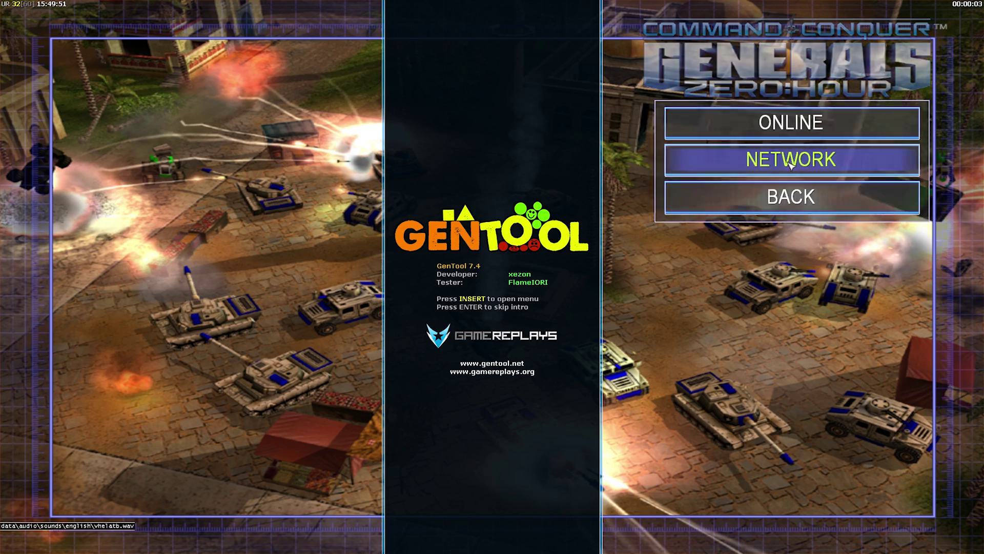
click(791, 164)
click(175, 488)
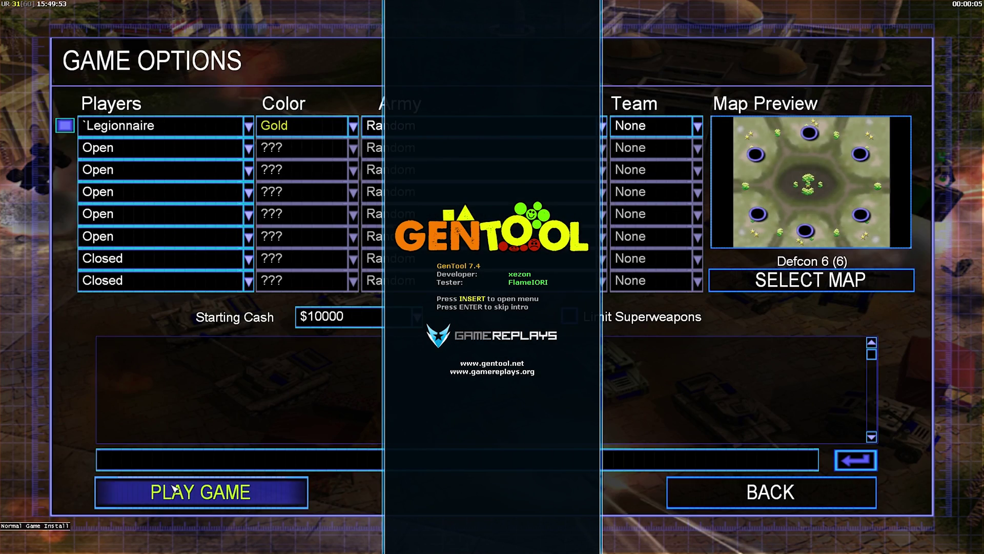
click(193, 153)
click(193, 228)
click(302, 148)
click(302, 165)
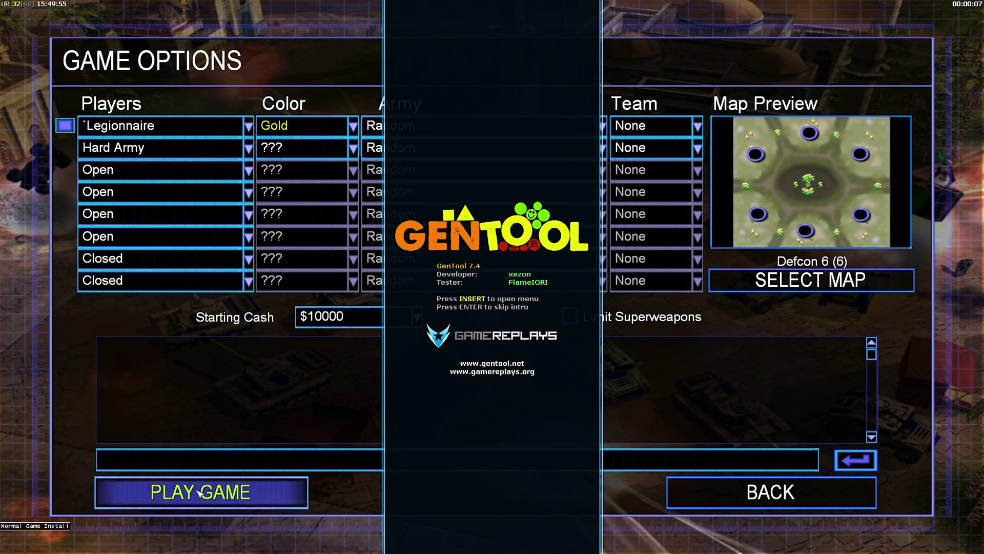
click(200, 492)
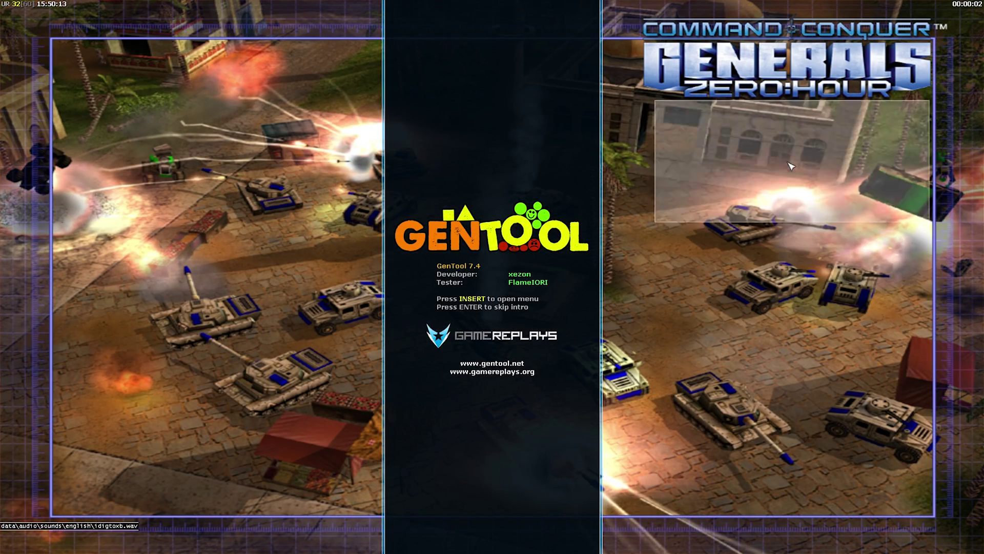
Step: Create a second network game on Defcon 6 against a Hard Army and start the match
click(789, 165)
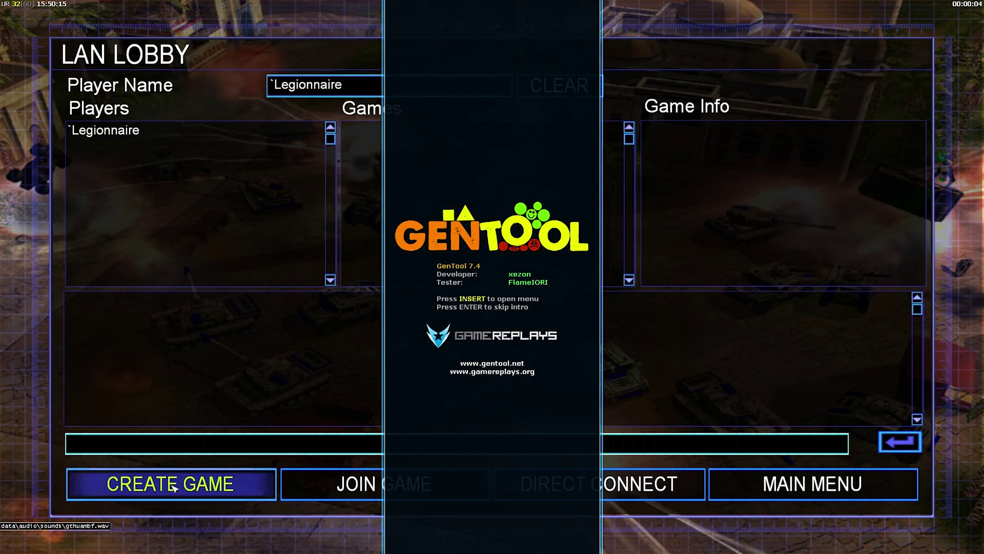
click(172, 486)
click(193, 150)
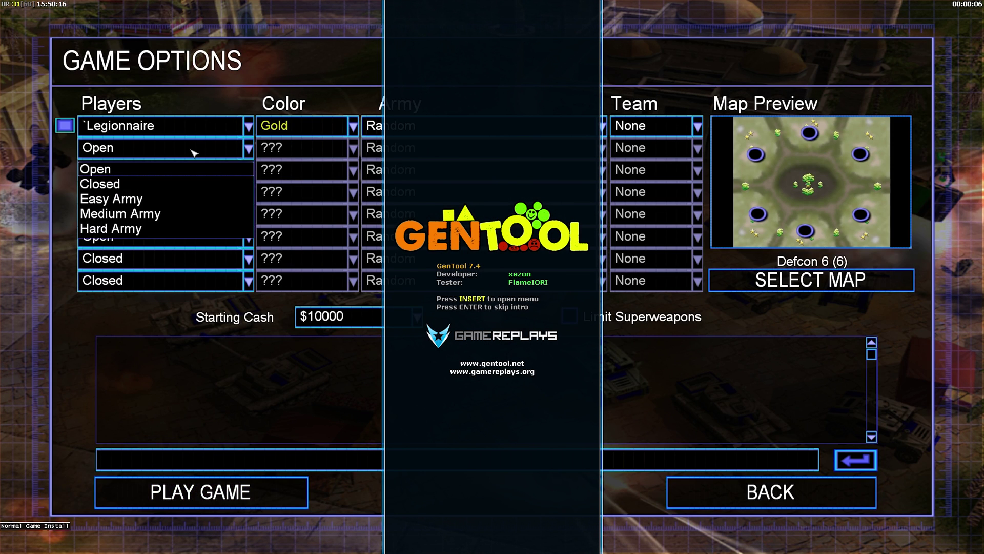
click(193, 229)
click(301, 149)
click(301, 153)
click(200, 491)
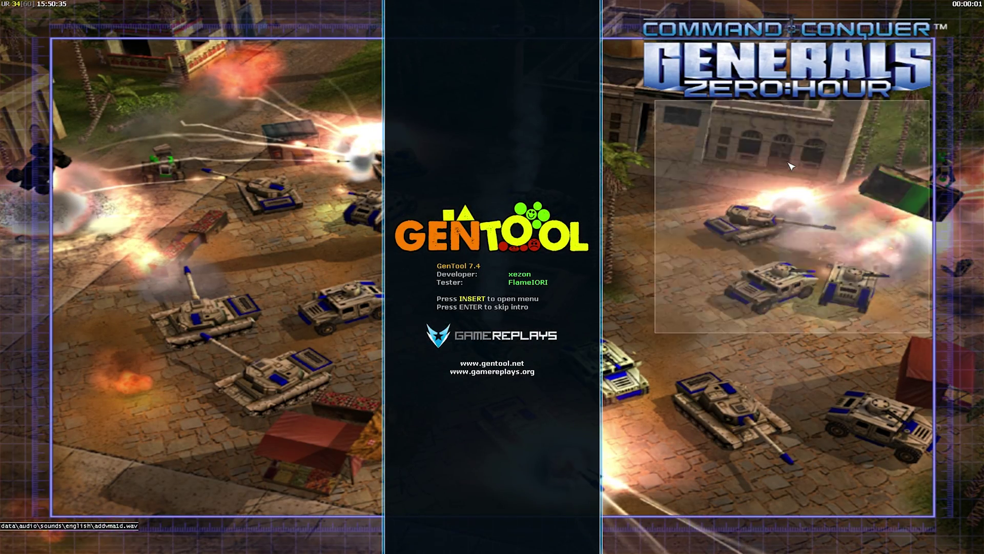
Step: Create a third network game with a Hard Army opponent, keeping the Gold player color, and start the match
click(791, 165)
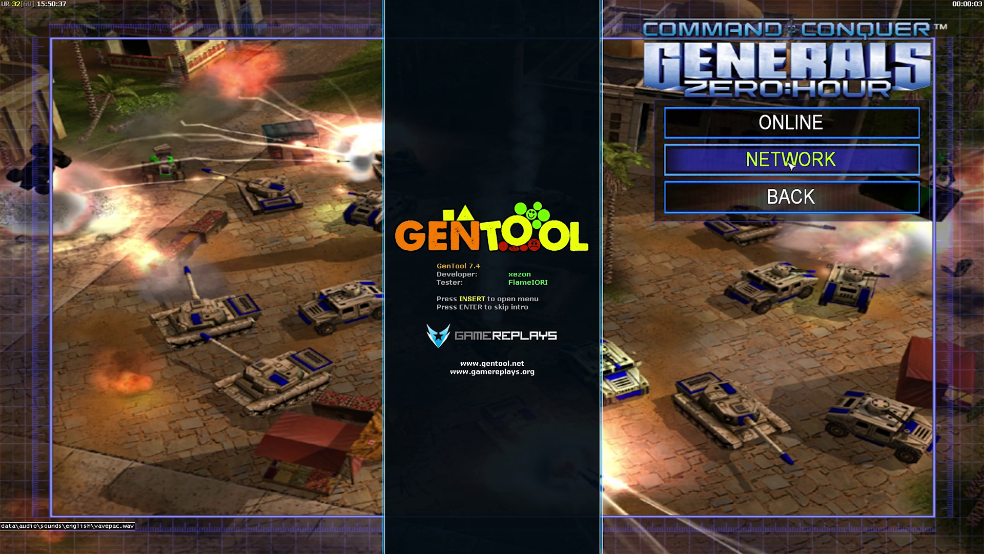
click(791, 160)
click(175, 489)
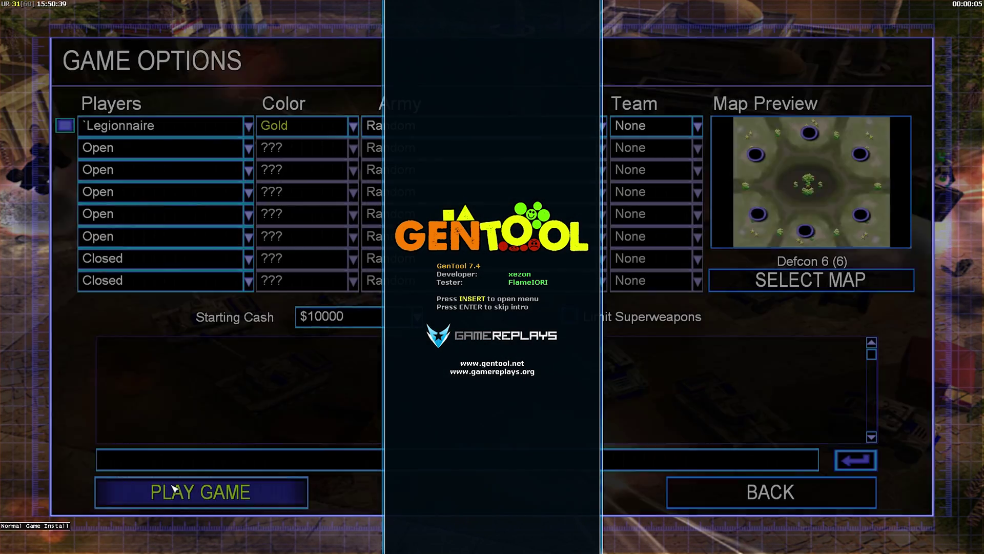
click(194, 154)
click(128, 229)
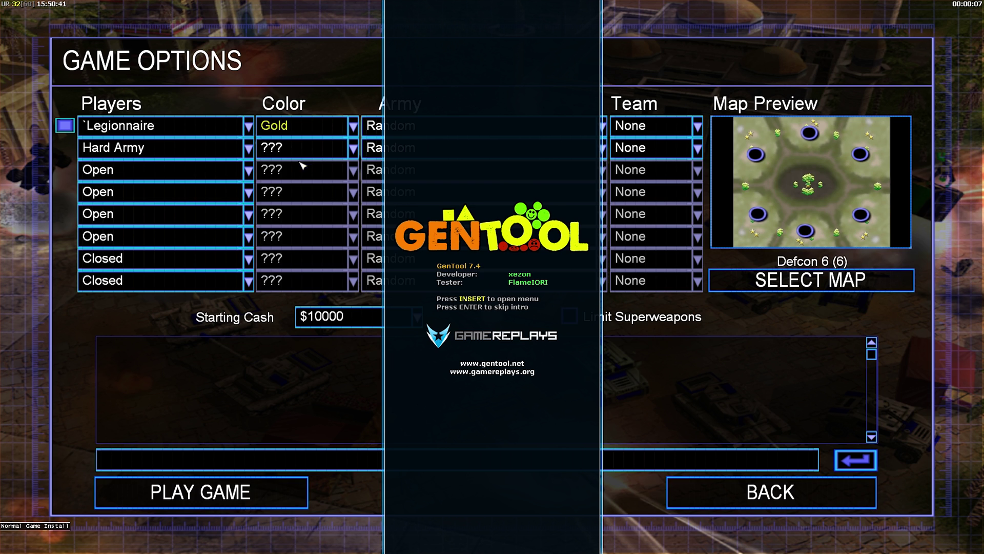
click(200, 492)
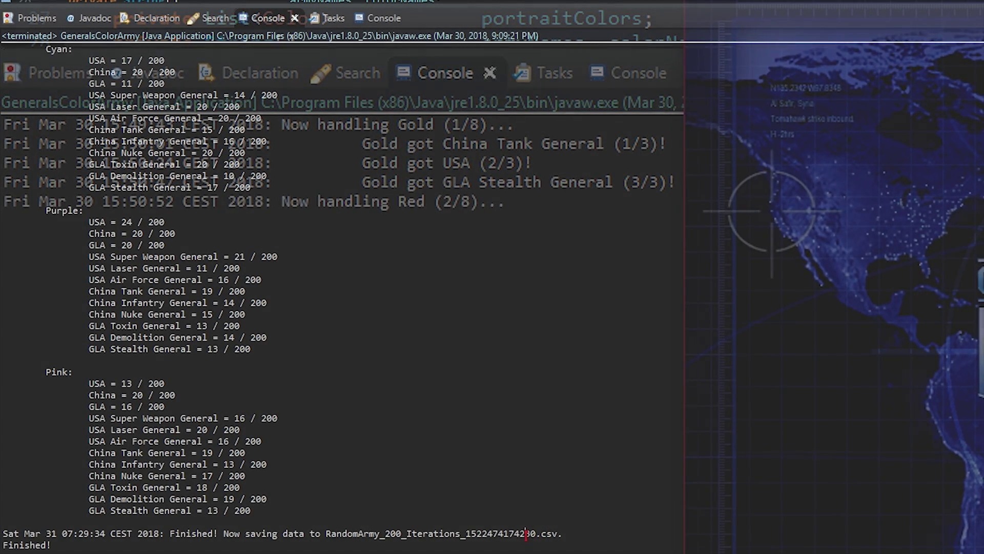
Step: Switch to the Eclipse console and review the saved CSV file name and the per-color army results of the 200-iteration run
drag(536, 533, 310, 533)
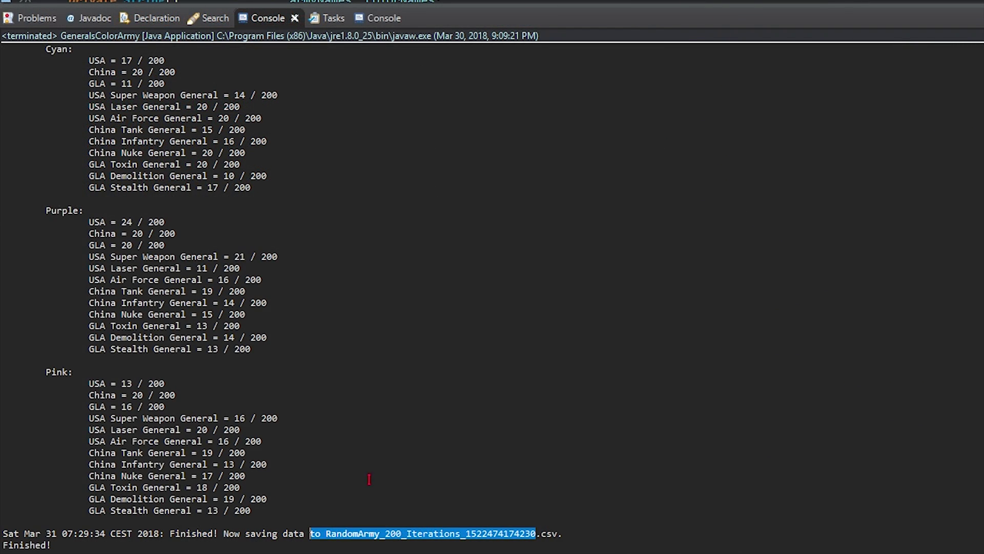
click(369, 479)
scroll(390, 461, up, 12)
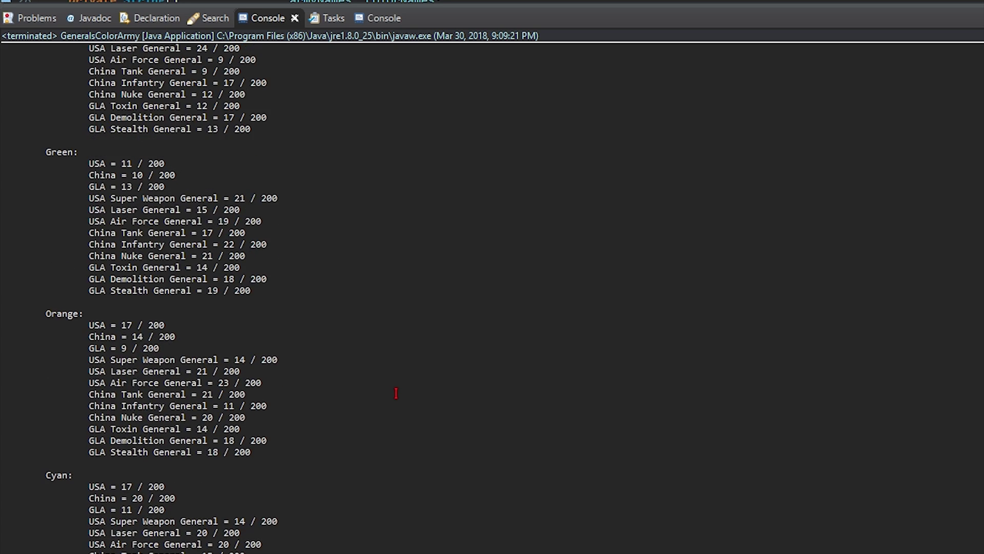
scroll(396, 393, up, 13)
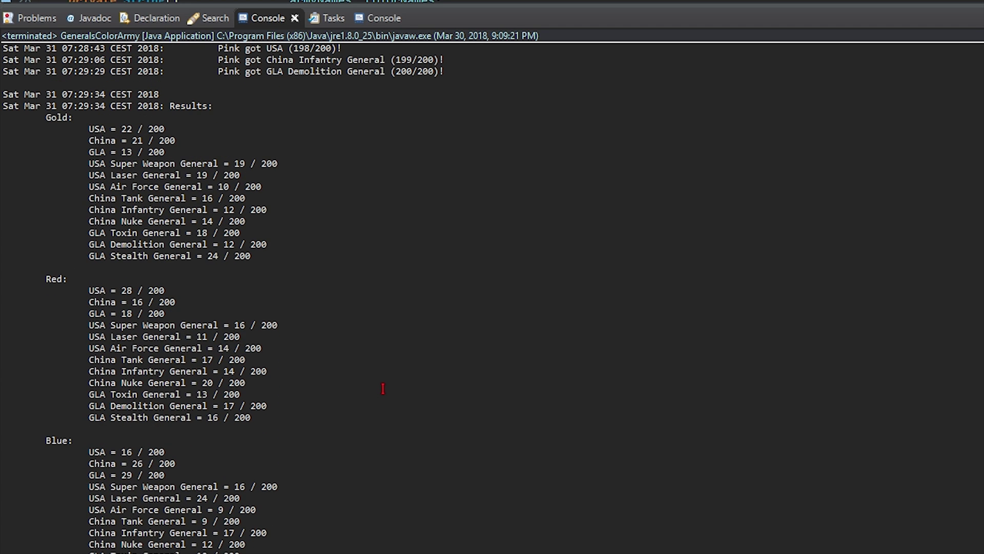
scroll(382, 389, up, 5)
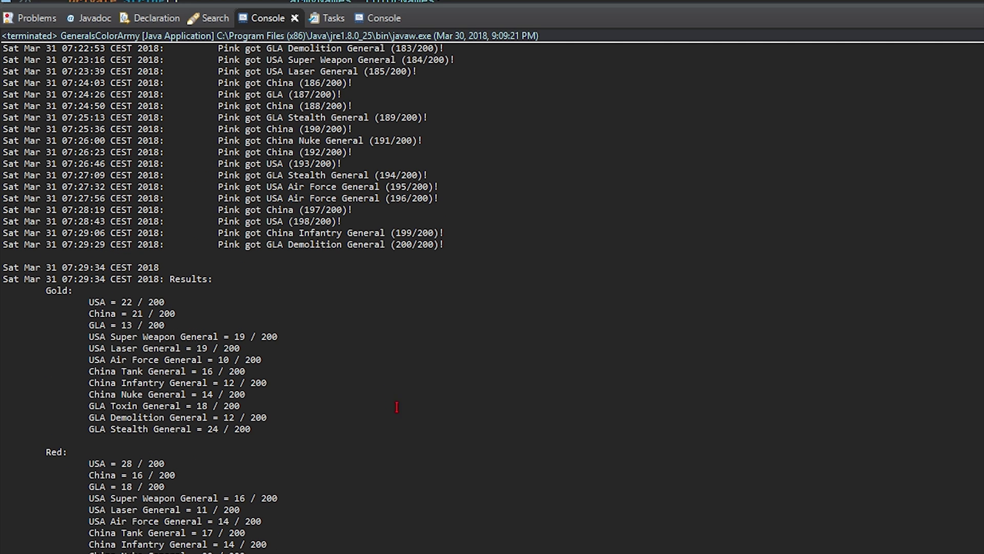
Step: Examine the logged iterations for Pink and Purple in the console and return to the results summary
scroll(396, 406, up, 20)
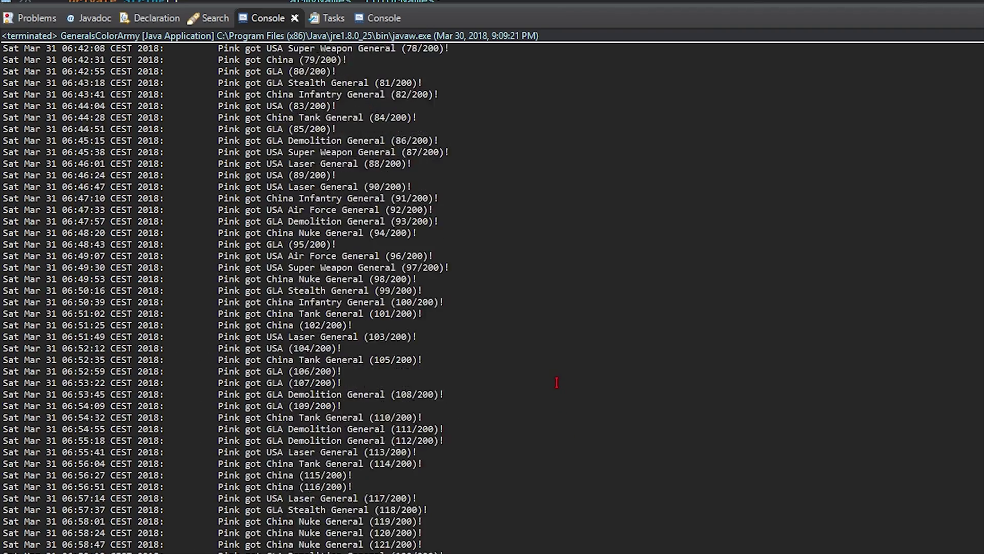
scroll(557, 382, up, 20)
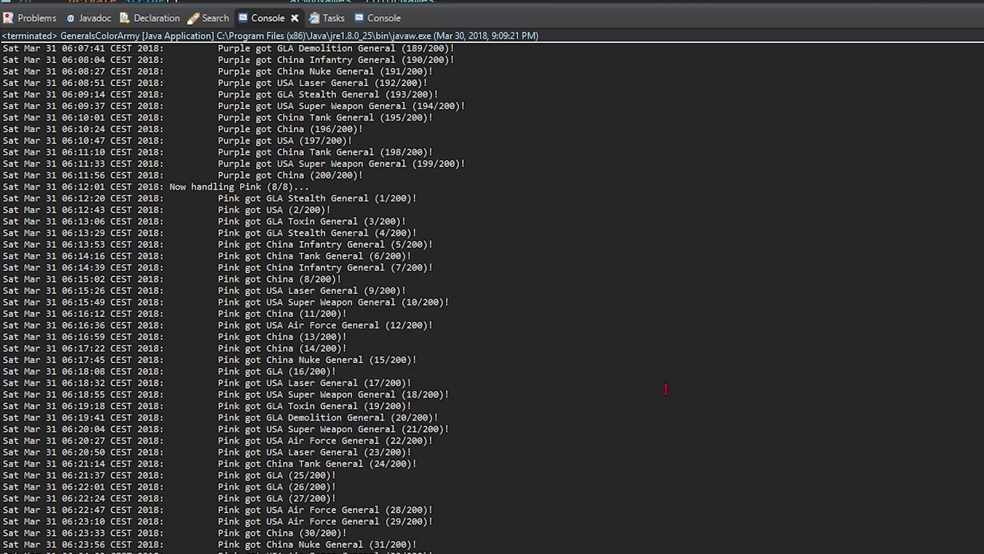
scroll(666, 390, up, 20)
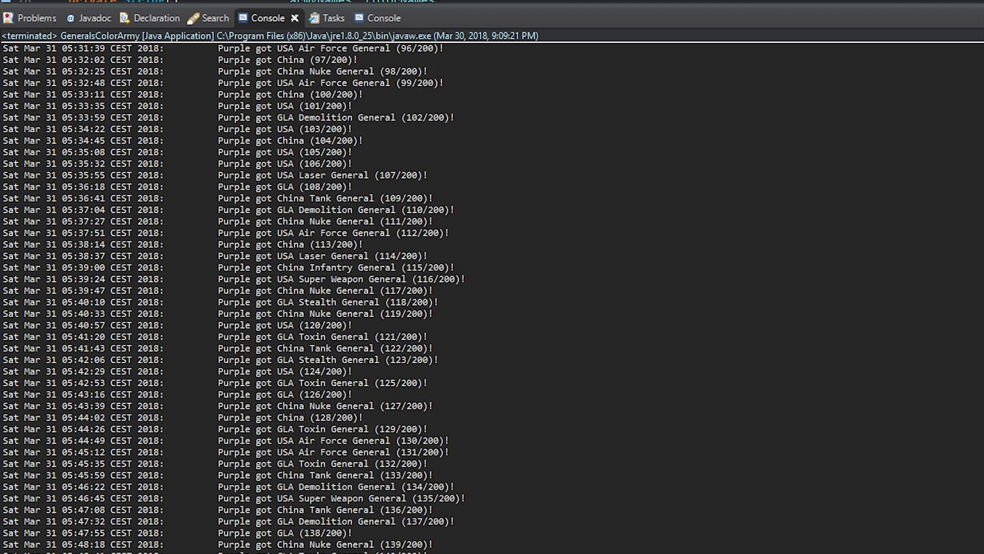
scroll(979, 434, down, 20)
scroll(978, 435, up, 5)
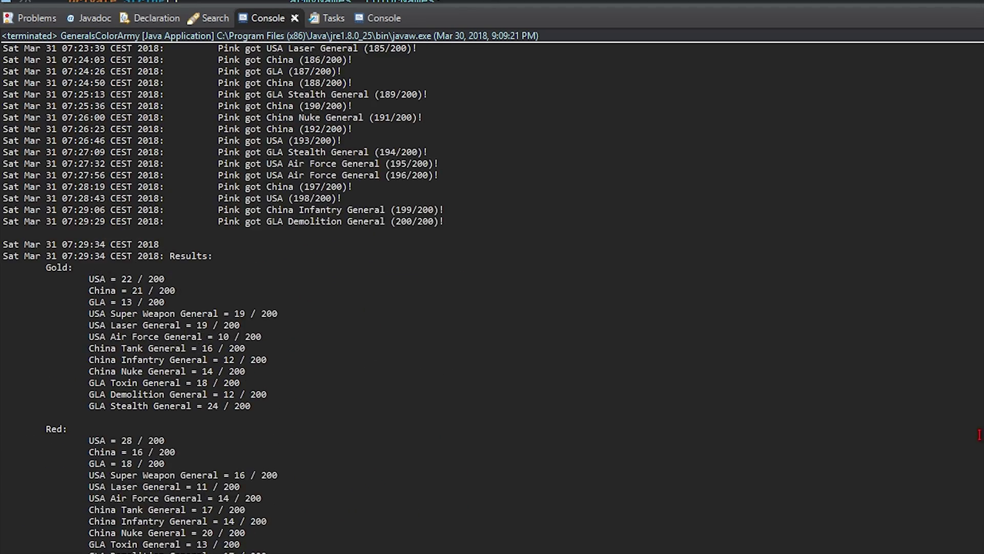
scroll(827, 389, down, 20)
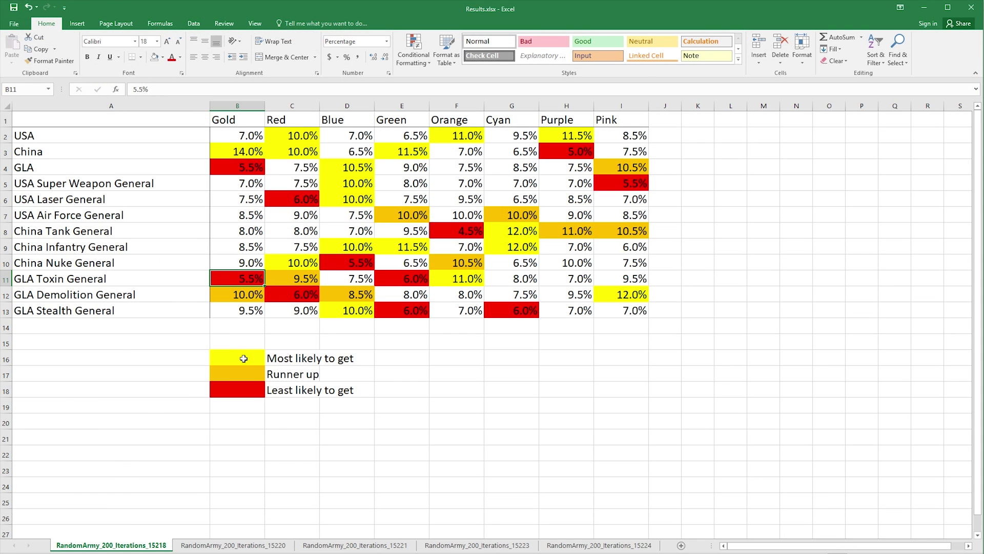
Step: Switch to Results.xlsx in Excel and examine the color legend and Gold's most likely army, China
drag(243, 358, 245, 388)
click(243, 362)
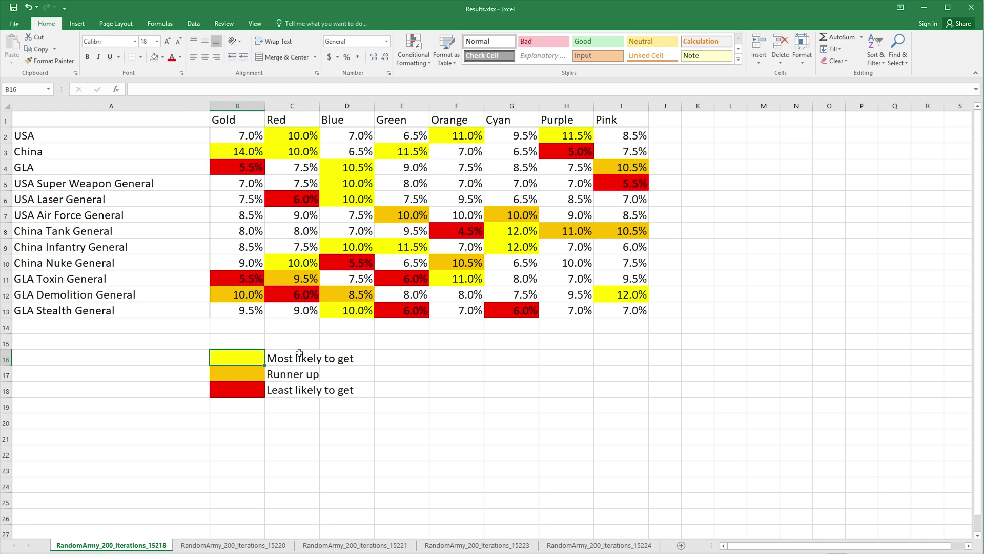
click(232, 151)
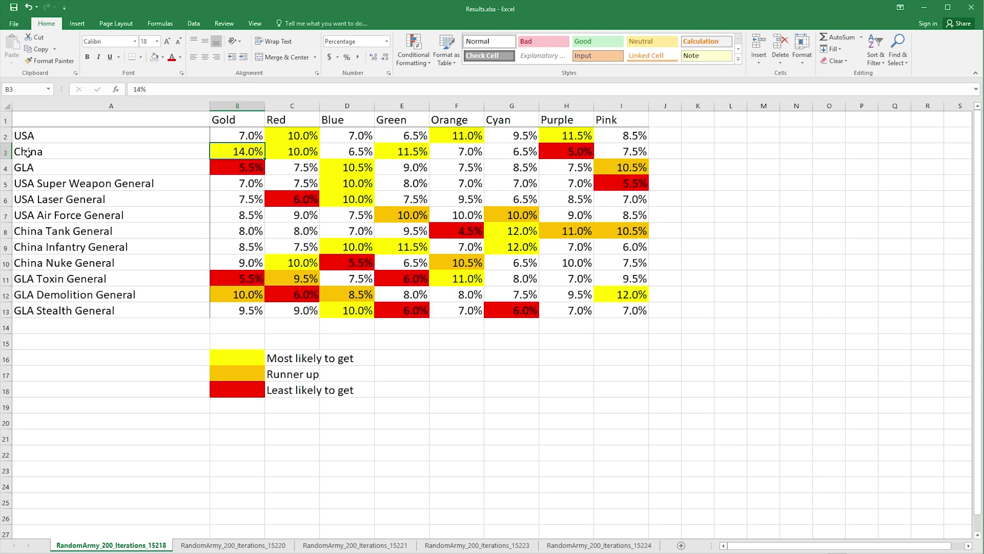
drag(28, 152, 229, 152)
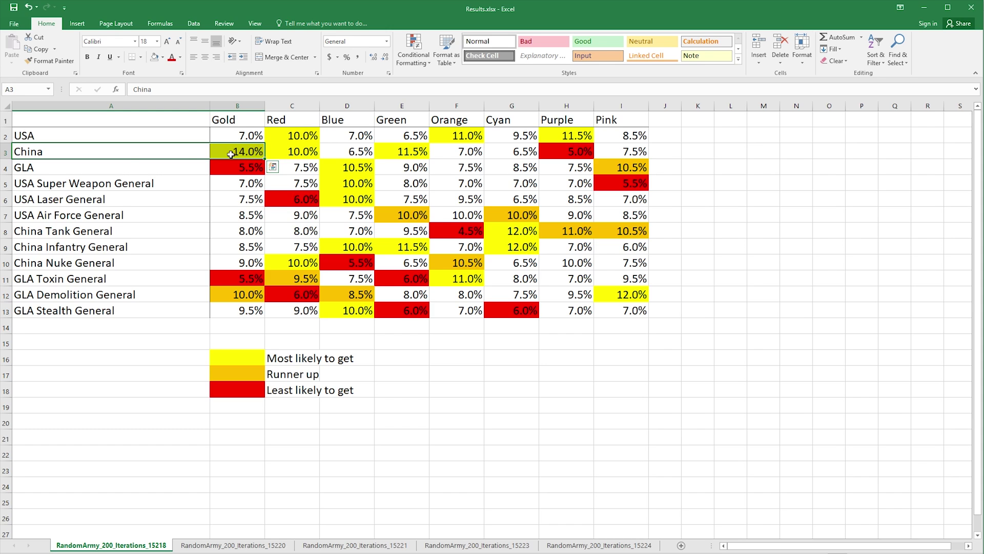
click(230, 154)
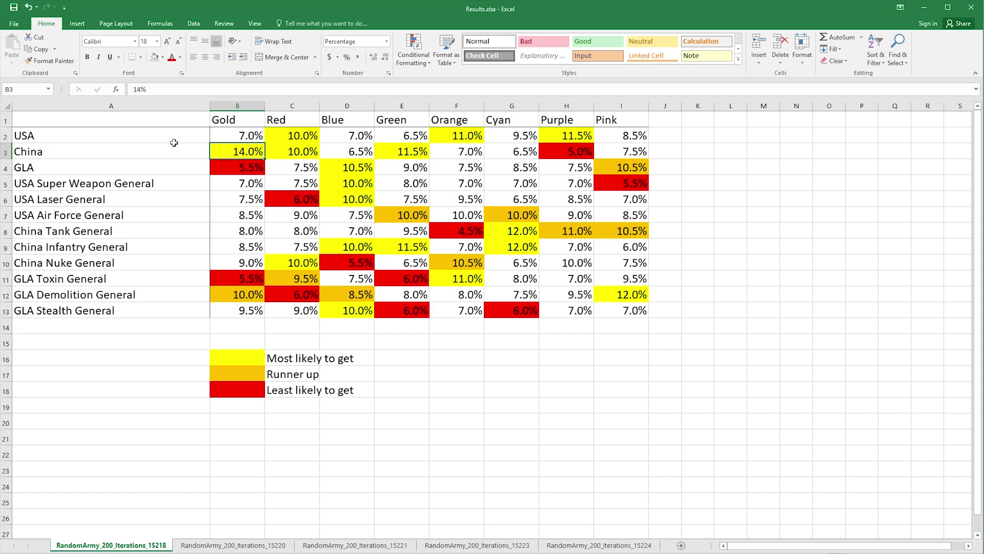
Step: Check the runner-up and least likely legend colors against the Gold column's highlighted percentages
click(239, 373)
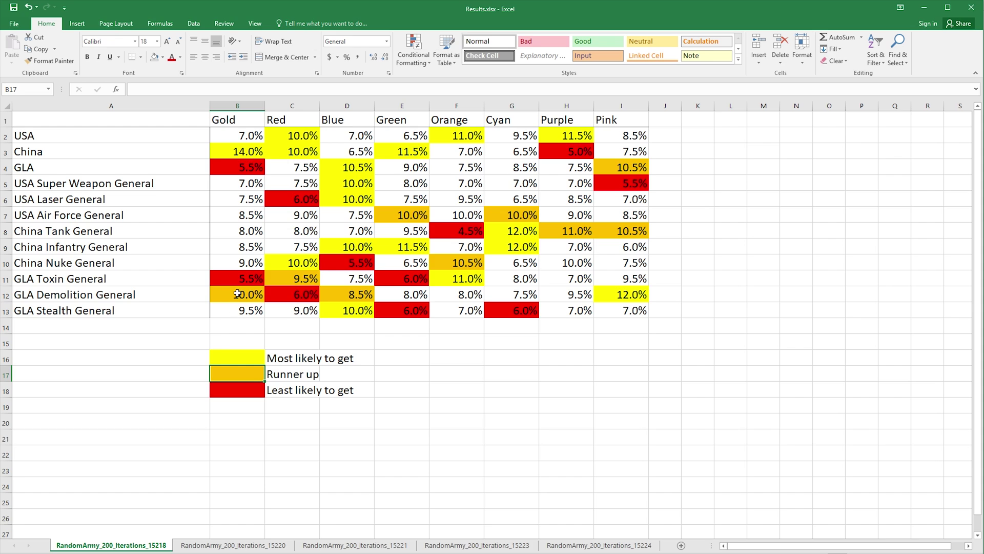
drag(237, 293, 257, 279)
click(241, 386)
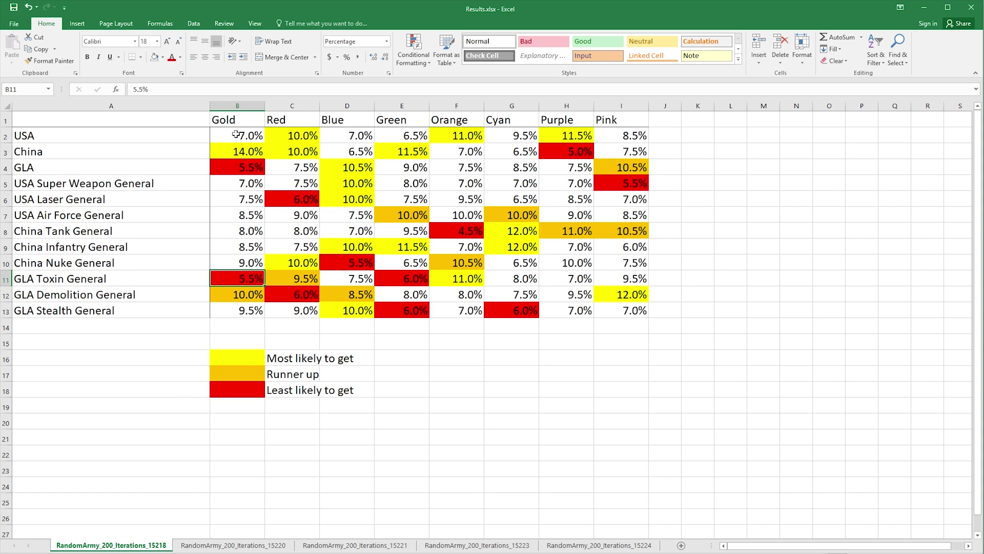
click(243, 250)
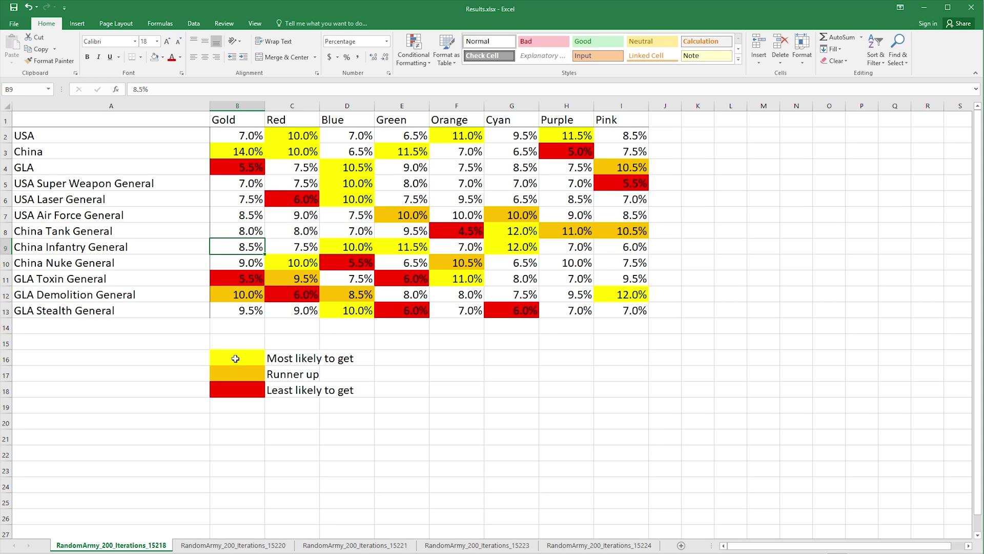
click(232, 337)
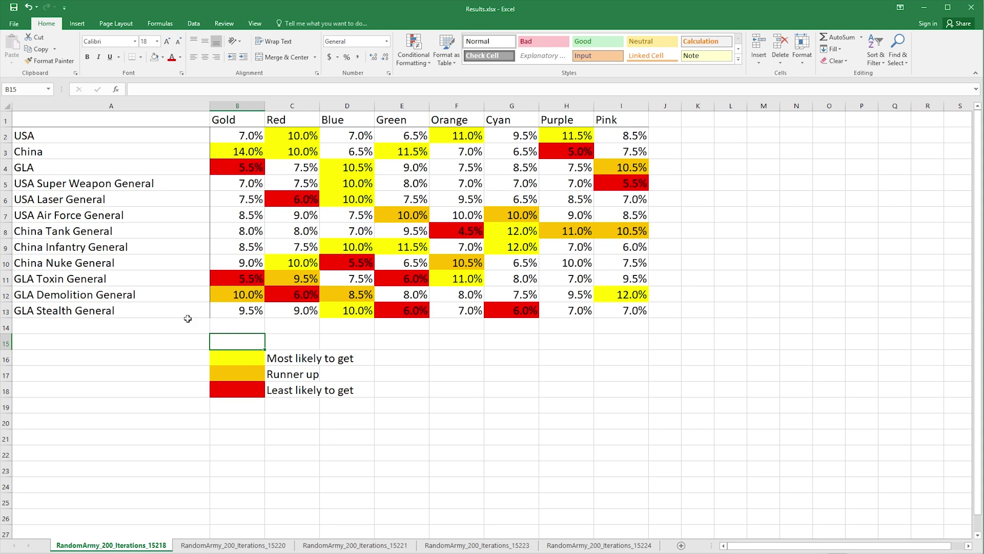
Step: Compare the most likely armies of Gold, Red, Green and Orange, and open the RandomArmy_200_Iterations_15220 sheet
click(245, 154)
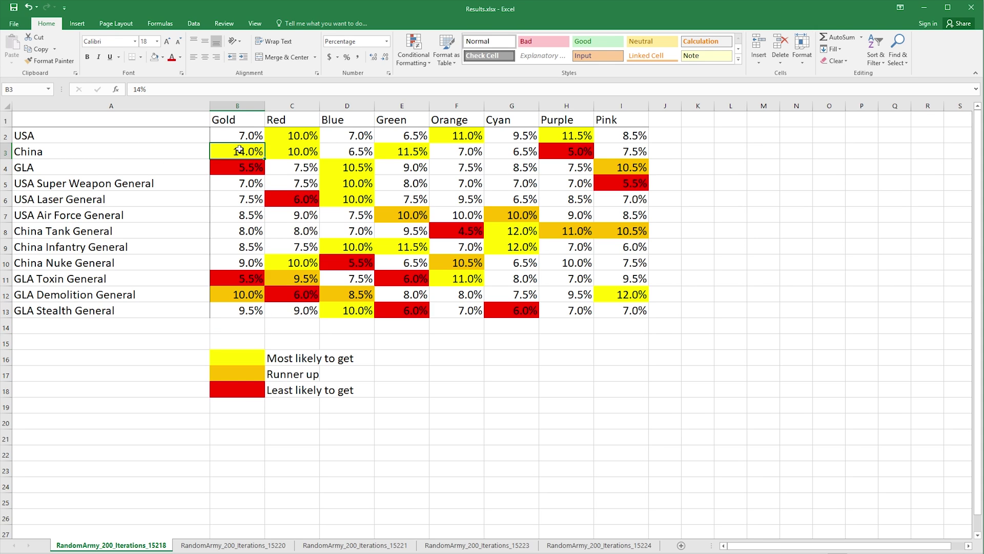
click(303, 150)
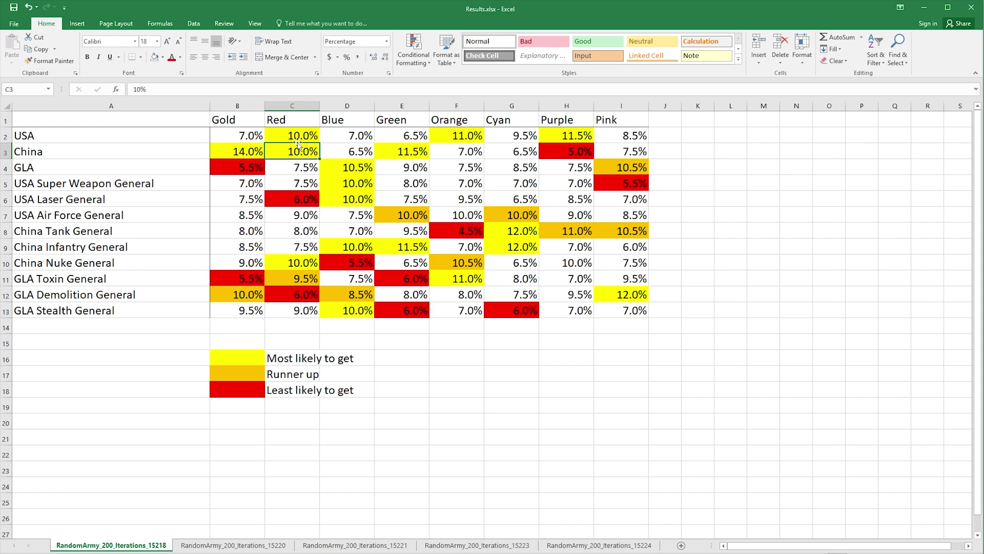
click(408, 154)
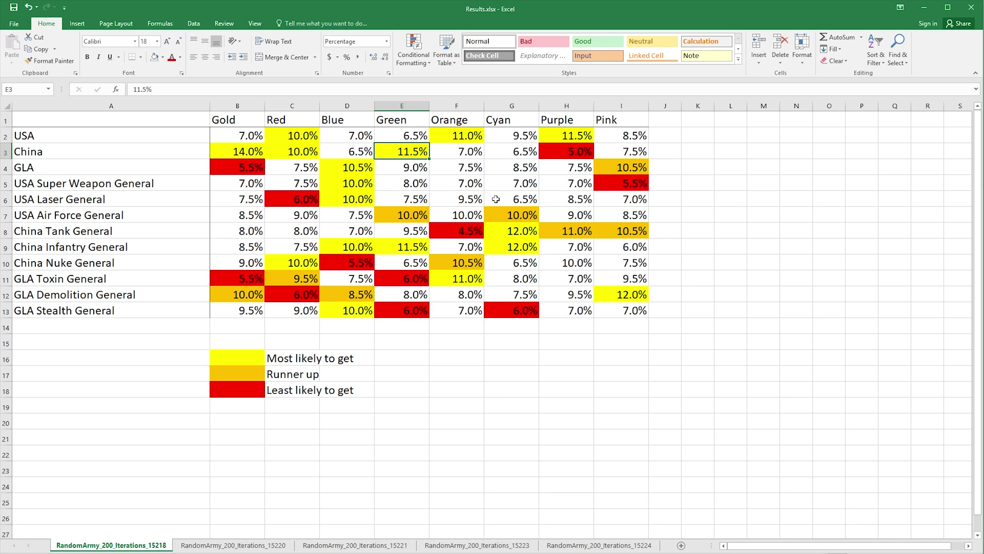
click(474, 283)
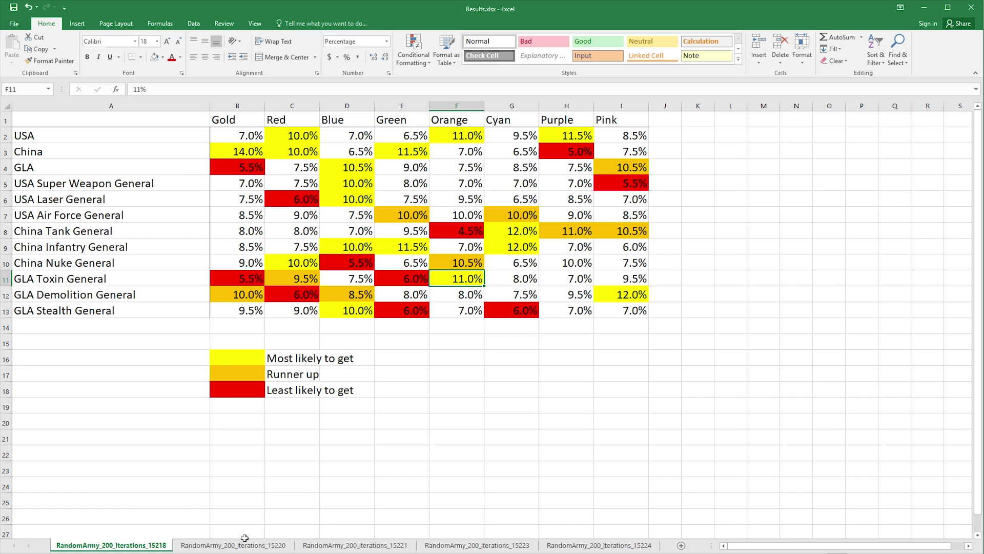
click(248, 547)
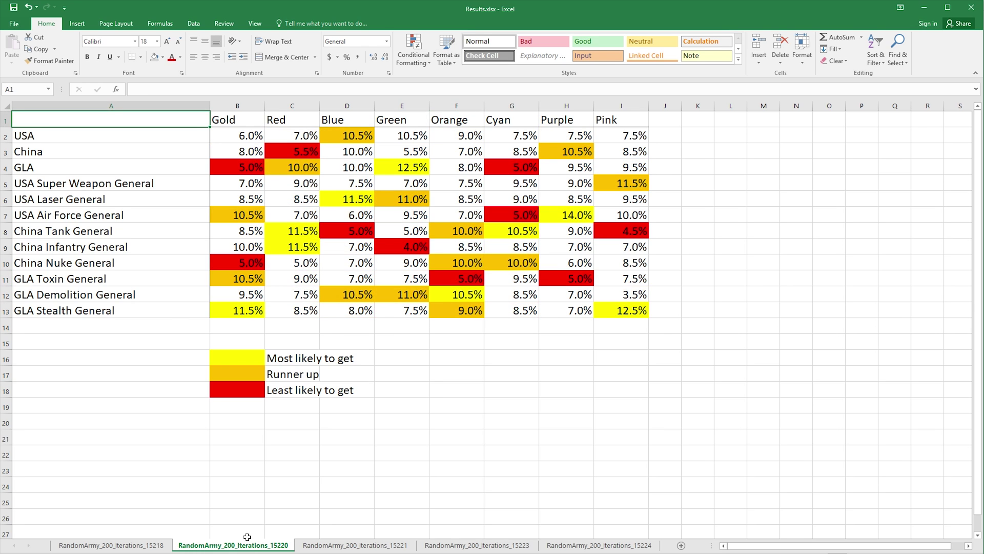
Step: Check Orange's percentages for GLA Toxin General and GLA Demolition General on the RandomArmy_200_Iterations_15220 sheet
drag(452, 278, 137, 279)
click(455, 282)
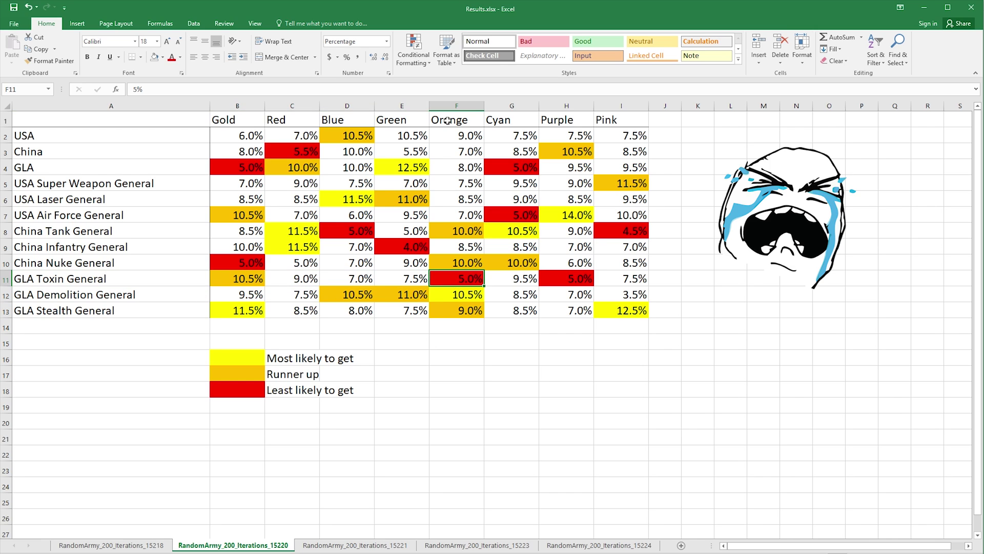
click(449, 294)
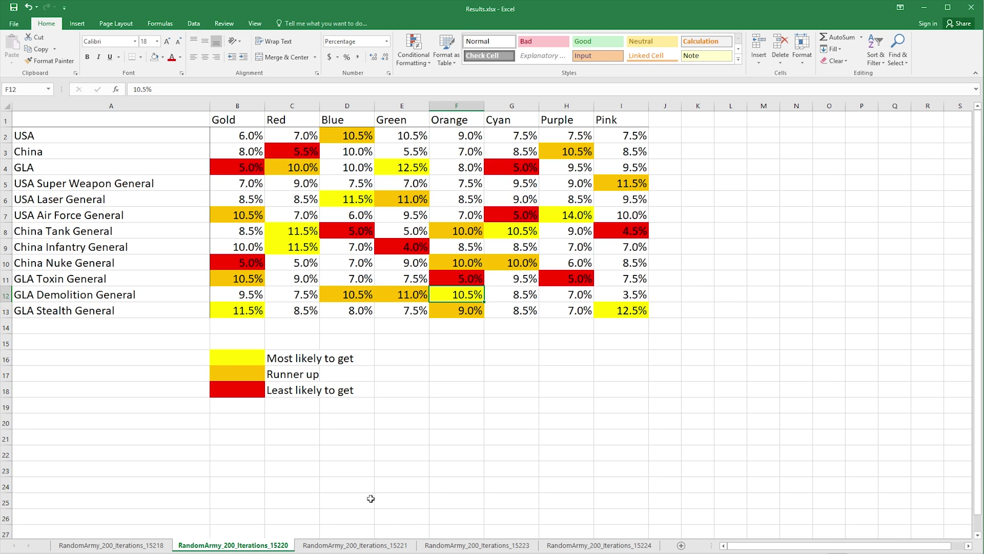
Step: Compare the color highlights on the iteration sheets 15221, 15223 and 15224, and go back through them to the 15218 sheet
click(354, 544)
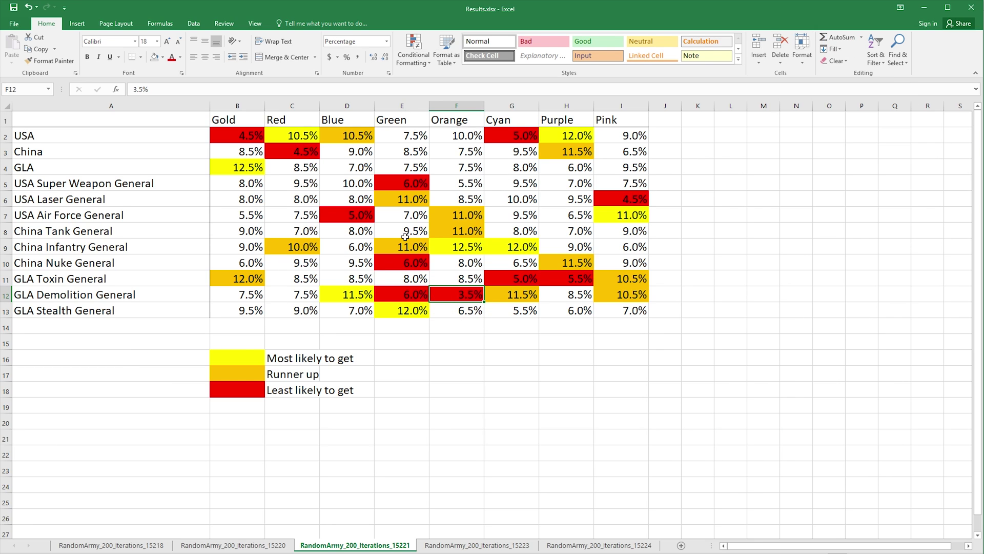
click(477, 545)
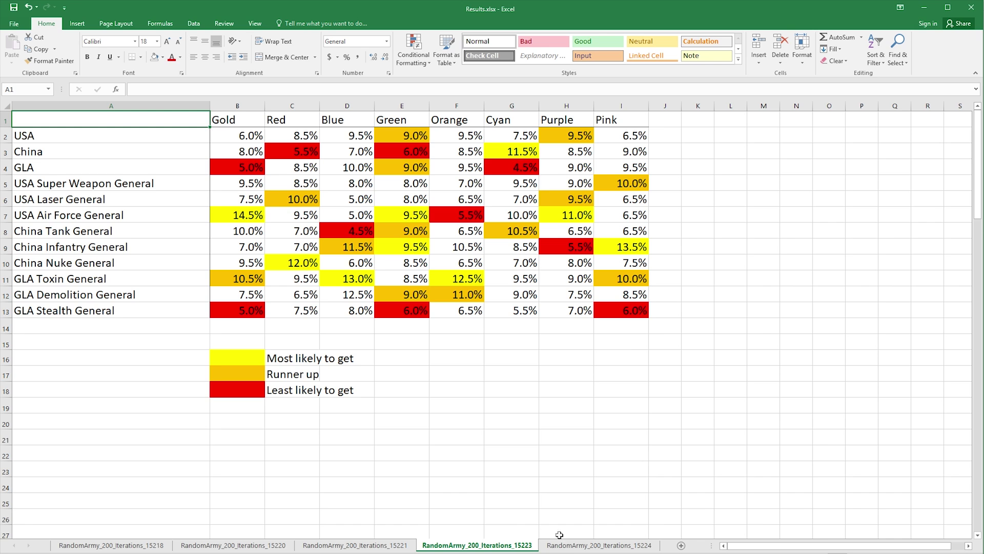
click(597, 546)
click(377, 547)
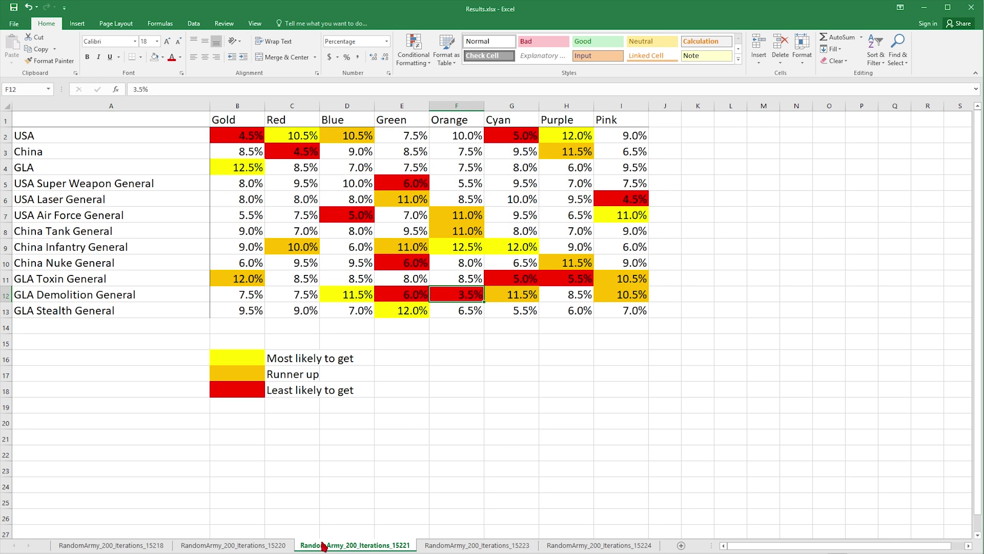
click(259, 546)
click(140, 546)
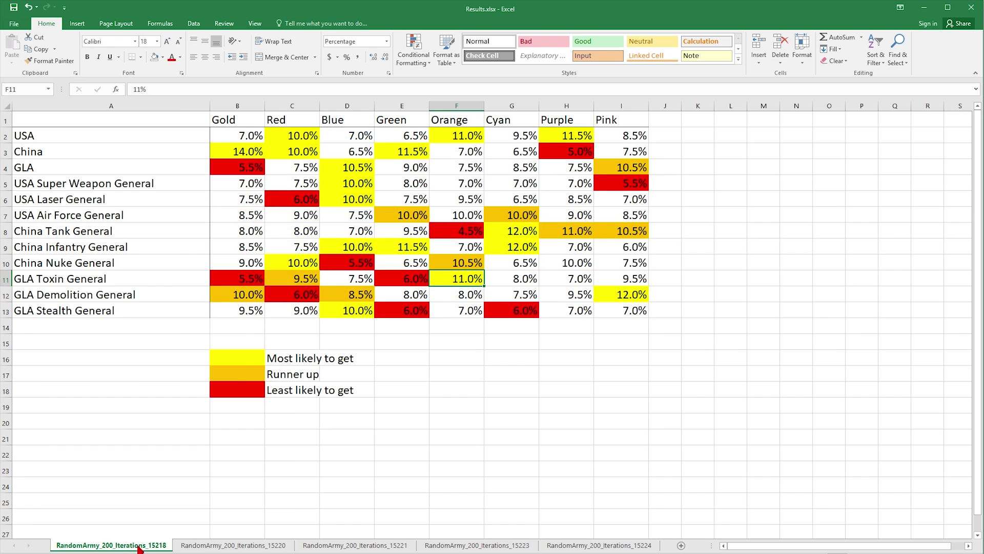
Step: Review the iteration sheets from 15220 through 15224 once more in order and reopen RandomArmy_200_Iterations_15218
click(233, 545)
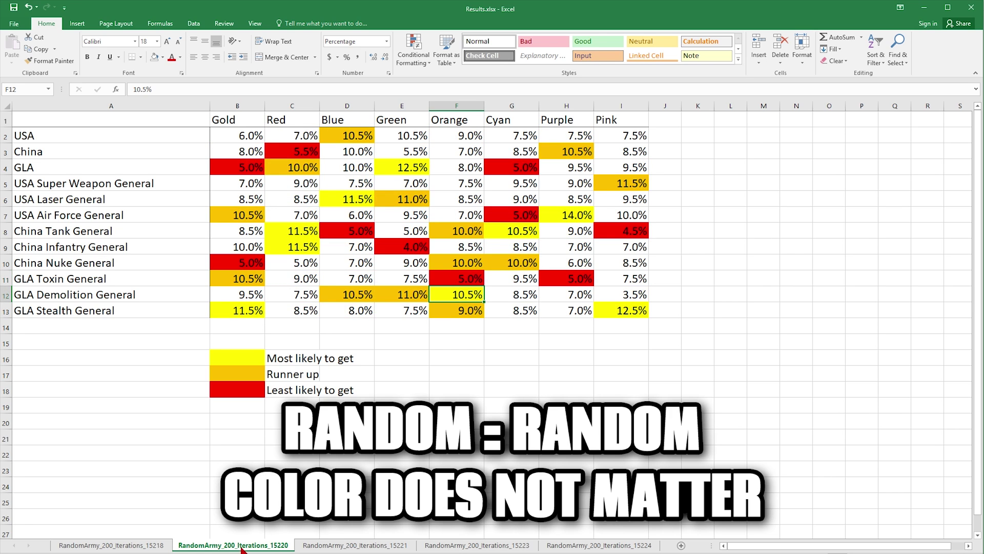
click(352, 546)
click(441, 545)
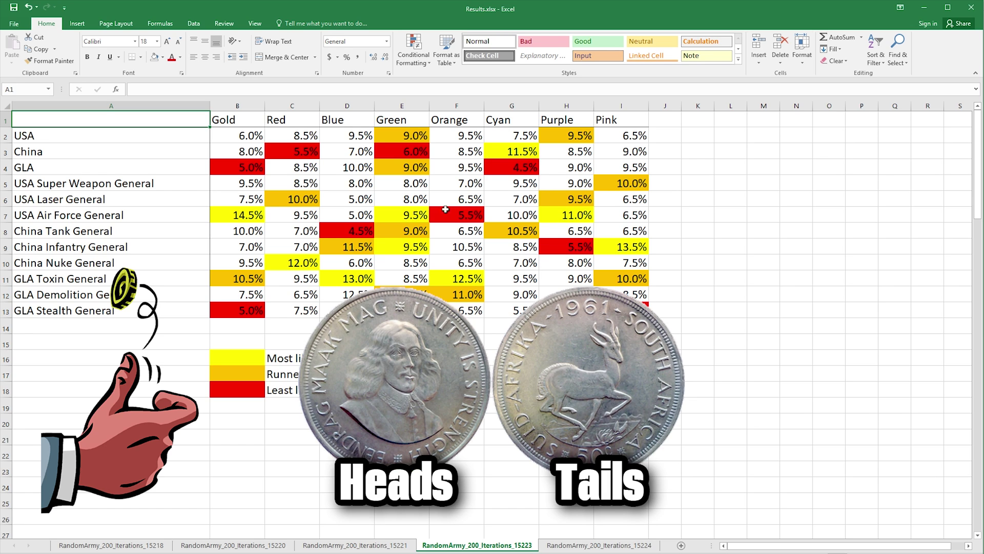
click(617, 546)
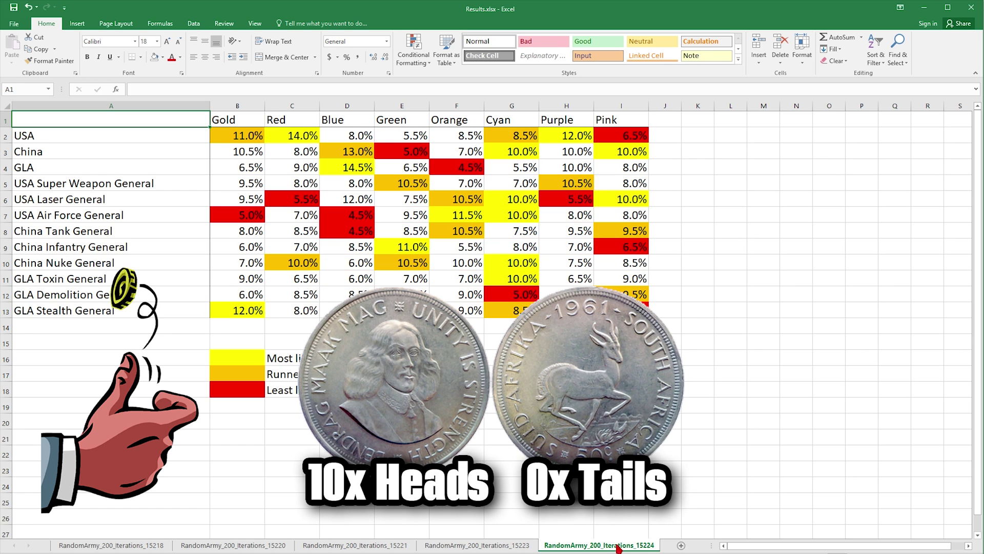
click(149, 547)
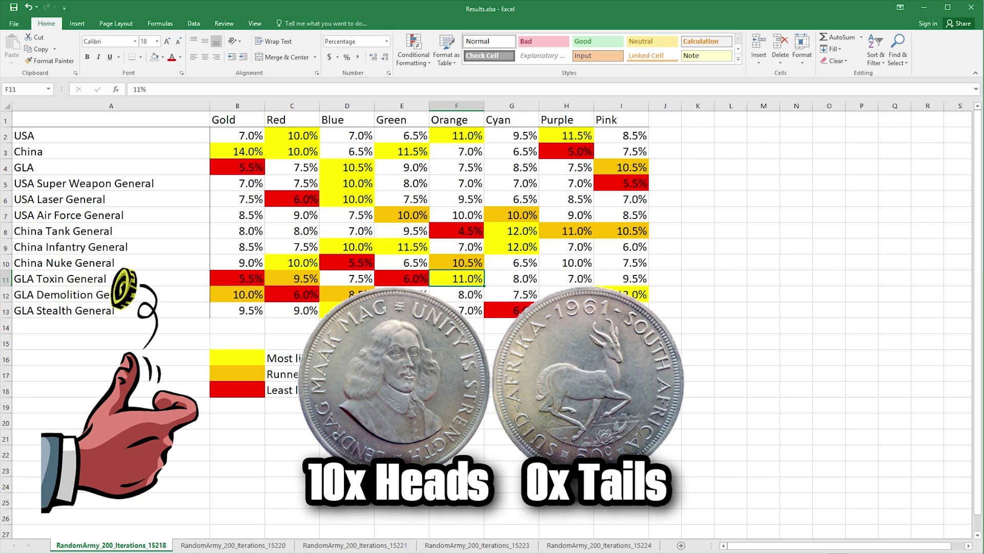
Step: Examine Gold's percentages for China and GLA Stealth General, and the range from GLA Toxin General up to USA
click(240, 153)
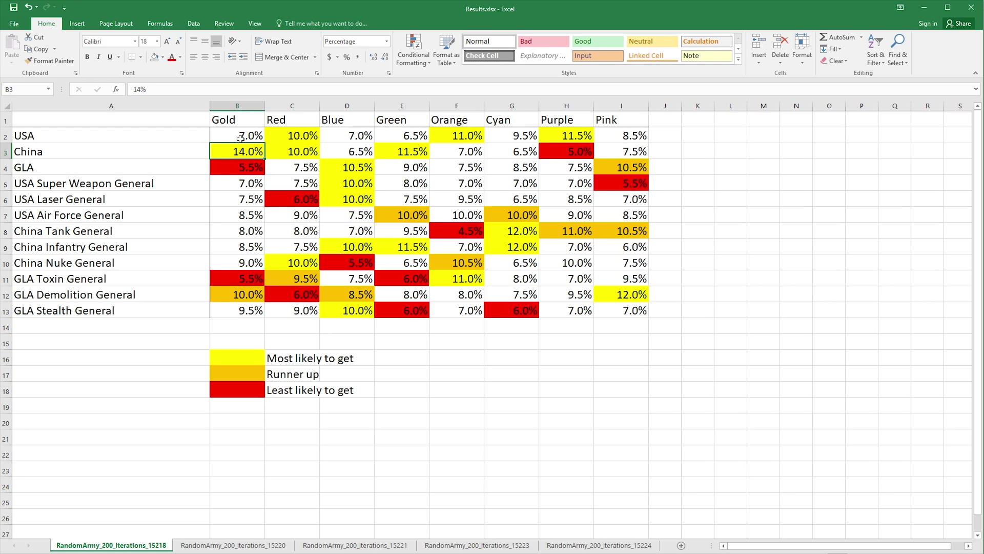
click(229, 309)
drag(231, 276, 231, 136)
click(231, 138)
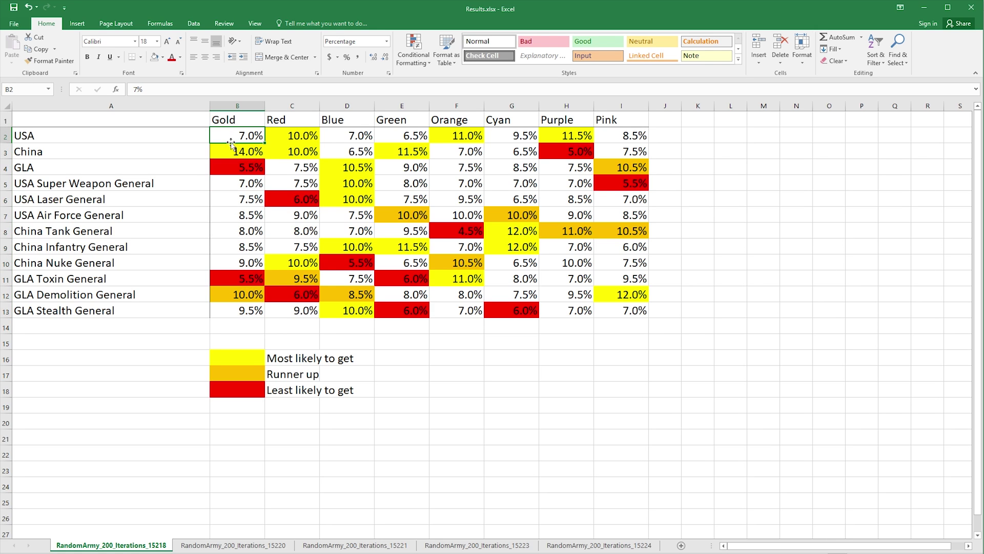